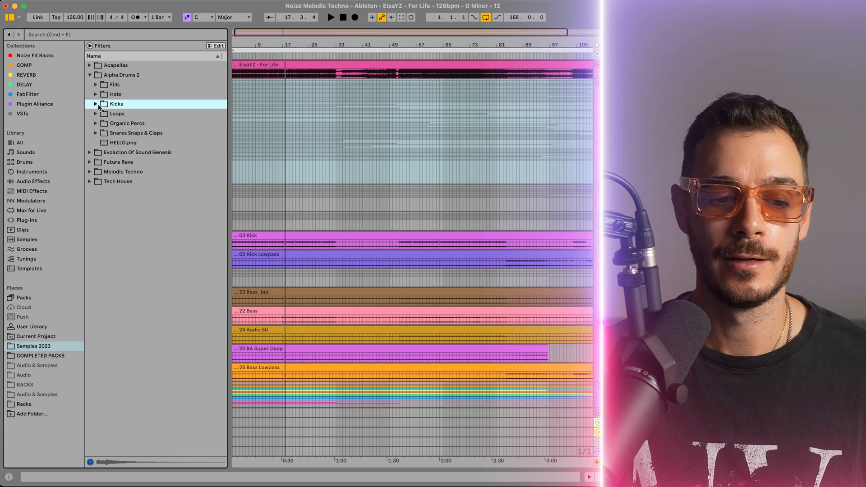
Step: Open the Kicks folder of Alpha Drums 2 and audition its kick samples down to the Boot Kick
{"action": "left_click", "coordinate": [96, 104]}
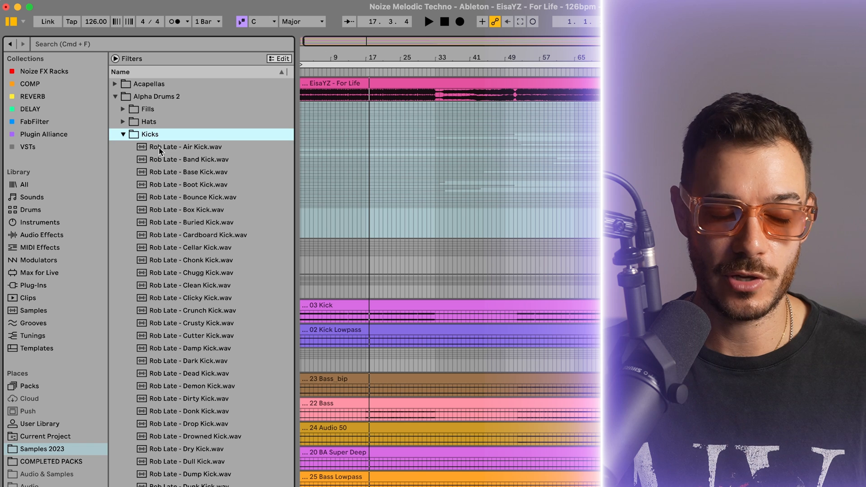
{"action": "left_click", "coordinate": [124, 114]}
{"action": "key", "text": "Down"}
{"action": "key", "text": "Down"}
{"action": "key", "text": "Down"}
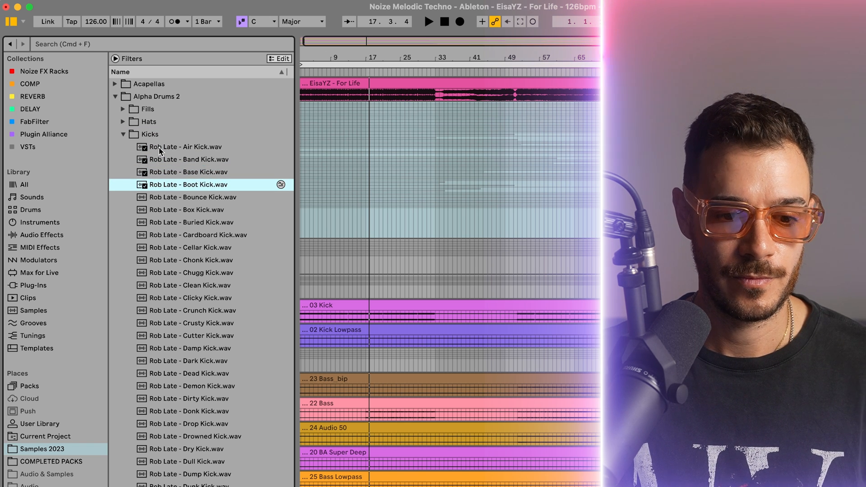
Step: Search the sample library for sounds similar to the Boot Kick sample
{"action": "right_click", "coordinate": [192, 188]}
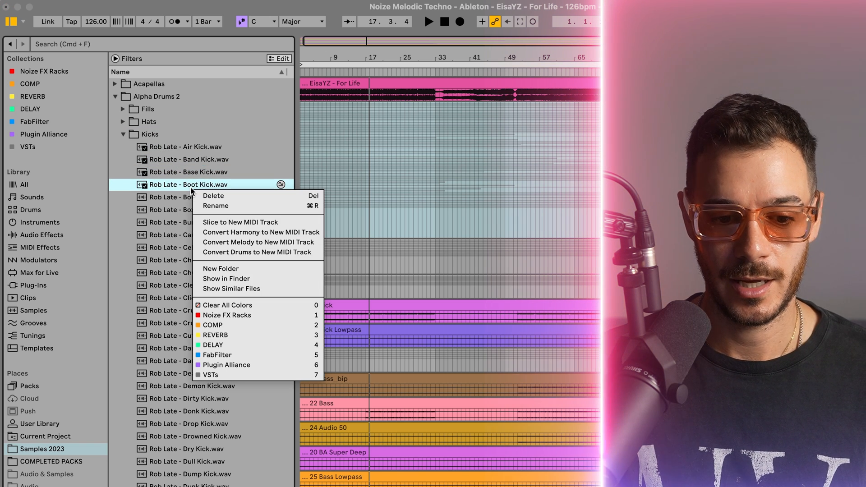
{"action": "left_click", "coordinate": [241, 293]}
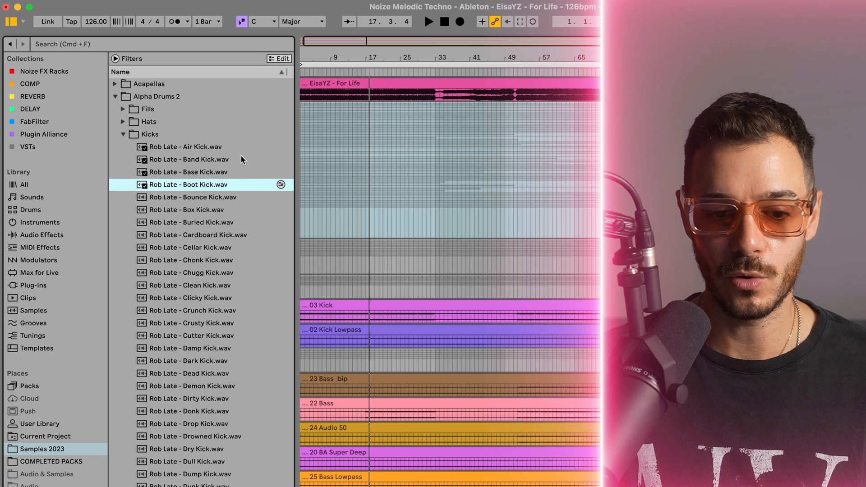
{"action": "left_click", "coordinate": [281, 185]}
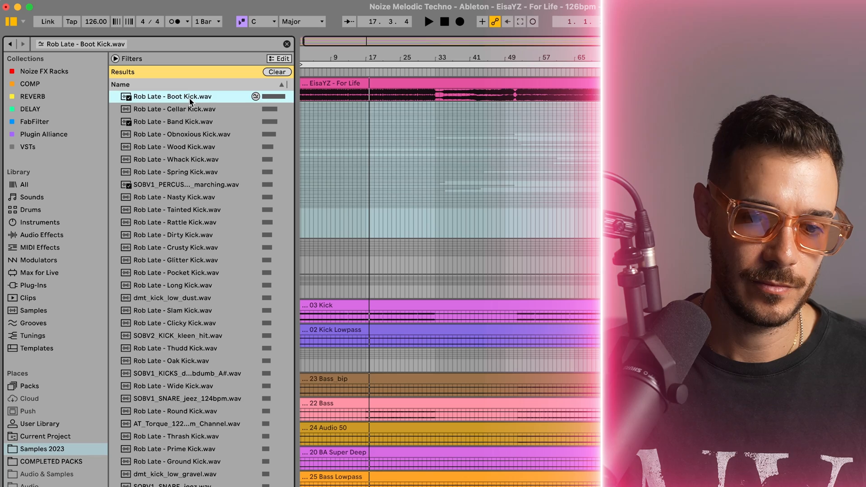
Step: Audition the samples listed as similar to the Boot Kick one after another, through Whack Kick and beyond
{"action": "key", "text": "Down"}
{"action": "key", "text": "Down"}
{"action": "key", "text": "Down"}
{"action": "key", "text": "Down"}
{"action": "key", "text": "Down"}
{"action": "key", "text": "Down"}
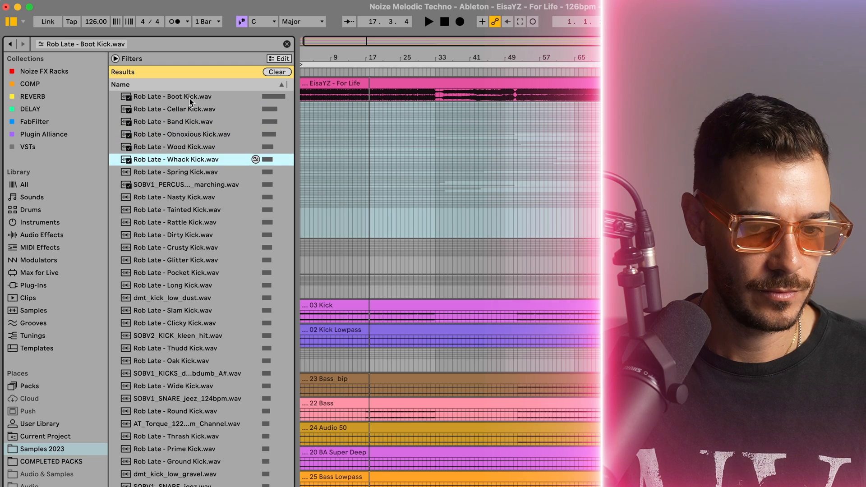
{"action": "key", "text": "Down"}
{"action": "key", "text": "Down"}
{"action": "key", "text": "Down"}
{"action": "key", "text": "Down"}
{"action": "key", "text": "Down"}
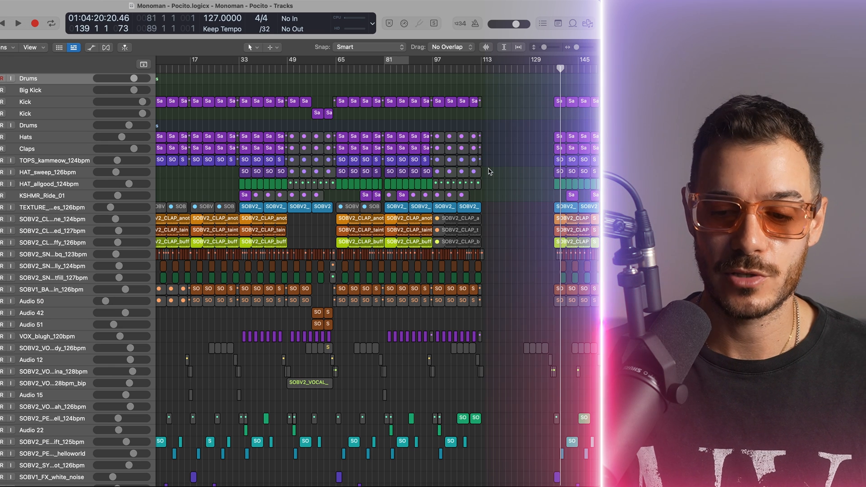
Step: In Logic Pro, show the file browser and audition the samples following Chop Snare in the Snares Snaps & Claps folder
{"action": "left_click", "coordinate": [588, 23]}
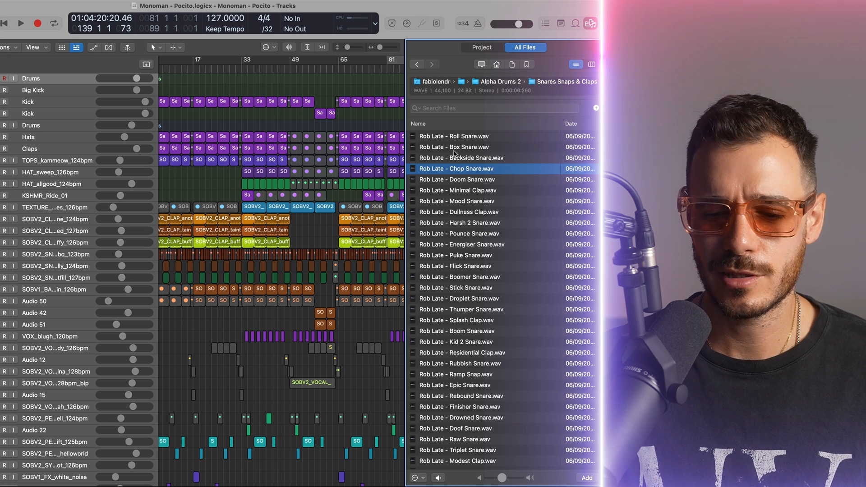
{"action": "key", "text": "Down"}
{"action": "key", "text": "Down"}
{"action": "key", "text": "Down"}
{"action": "key", "text": "Down"}
{"action": "key", "text": "Down"}
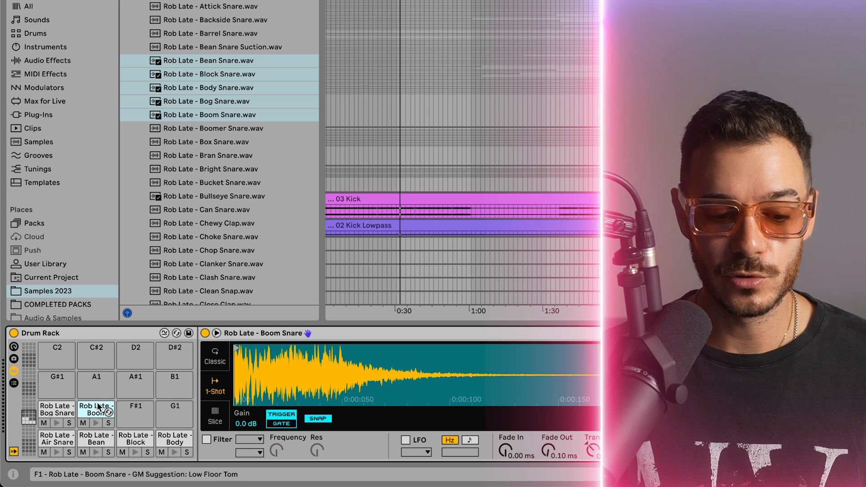
Step: Enable similar sample swapping in the Drum Rack and lock the Bog Snare, Air Snare, Bean and Block pads
{"action": "left_click", "coordinate": [164, 334]}
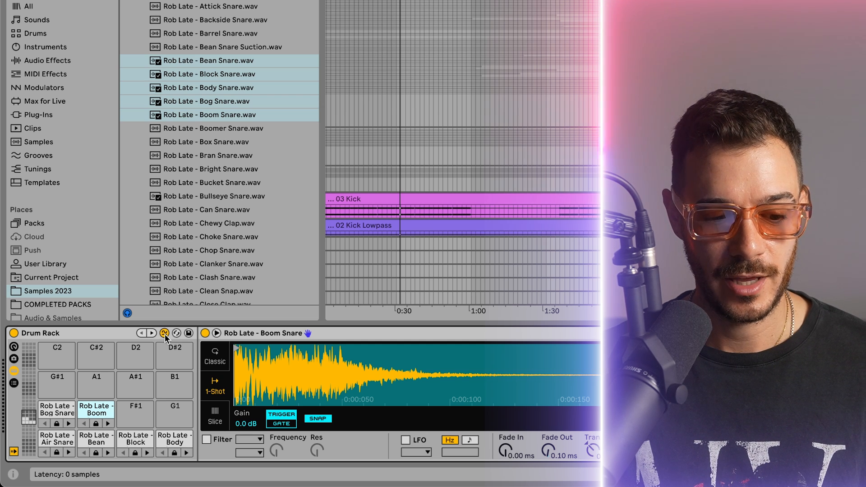
{"action": "left_click", "coordinate": [56, 423]}
{"action": "left_click", "coordinate": [57, 453]}
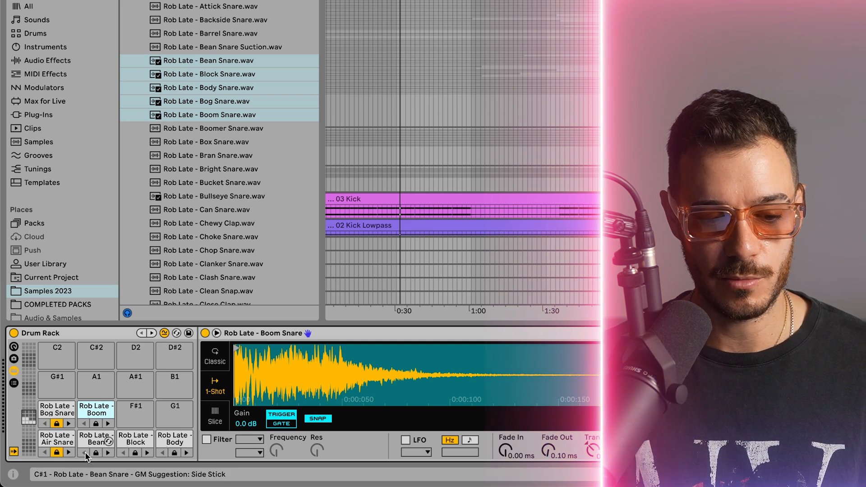
{"action": "left_click", "coordinate": [96, 452]}
{"action": "left_click", "coordinate": [135, 452]}
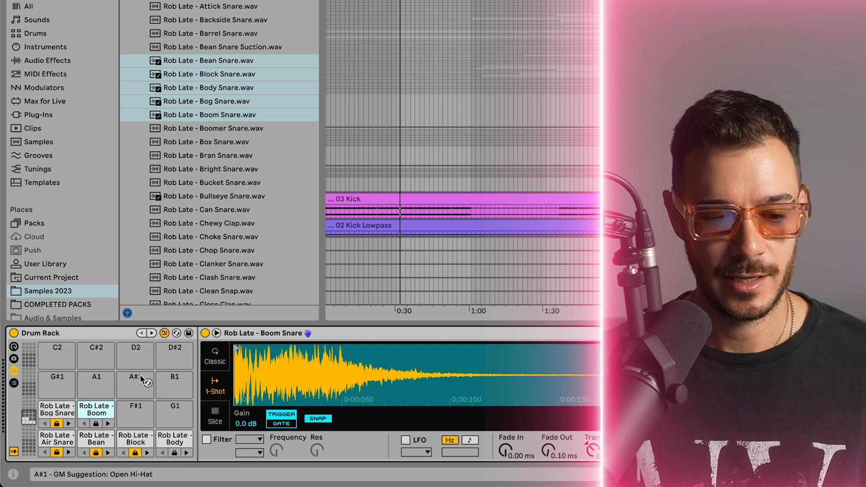
Step: Advance the unlocked Drum Rack pads through three sets of similar samples
{"action": "left_click", "coordinate": [153, 332]}
{"action": "left_click", "coordinate": [153, 332]}
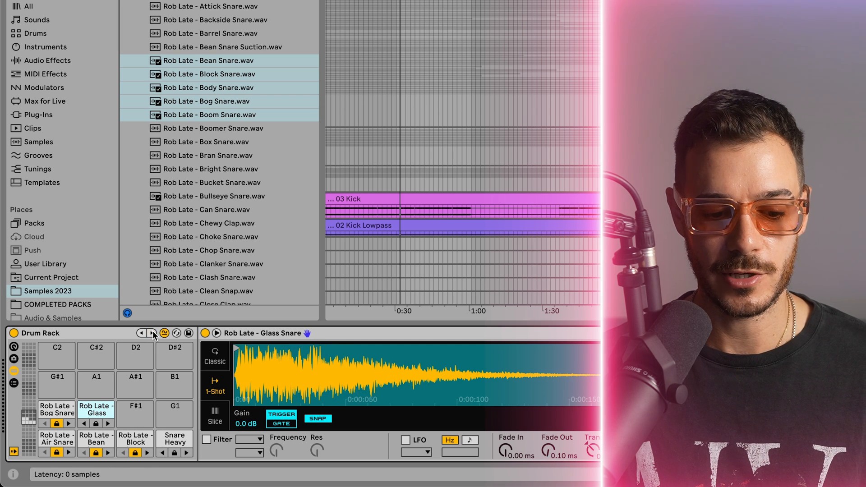
{"action": "left_click", "coordinate": [153, 333]}
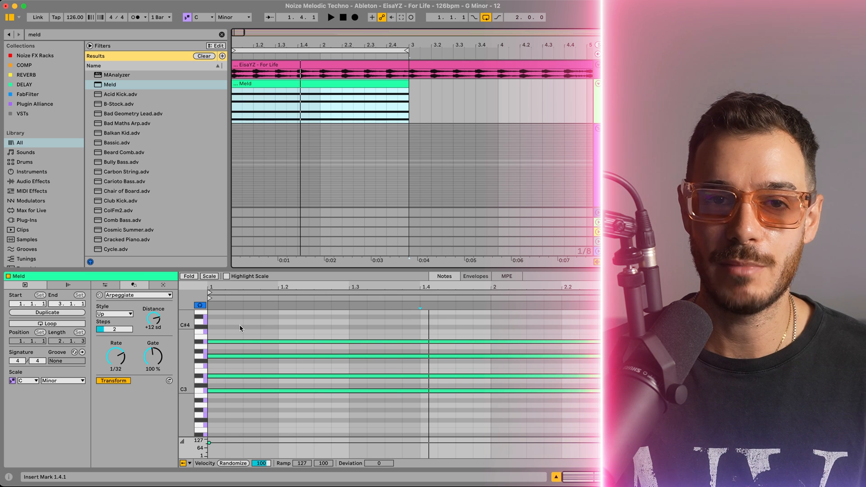
Step: Toggle playback of the Meld chord clip and choose Strum as its MIDI transformation
{"action": "key", "text": "space"}
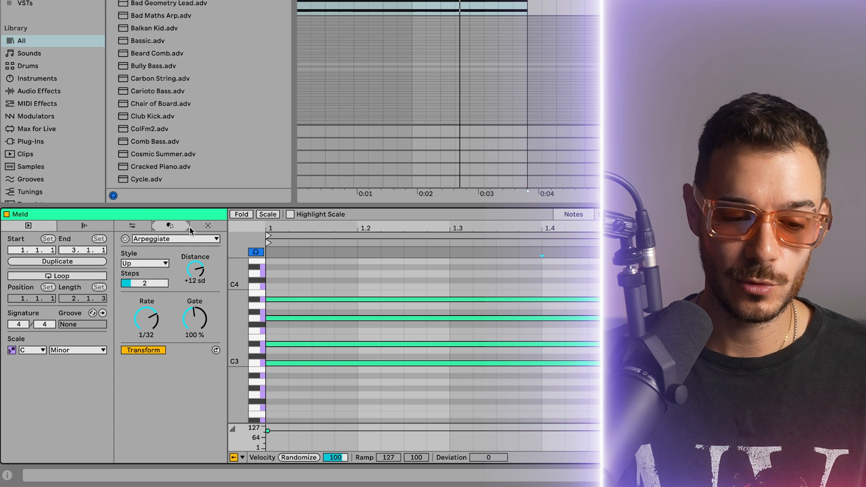
{"action": "left_click", "coordinate": [207, 226]}
{"action": "left_click", "coordinate": [171, 226]}
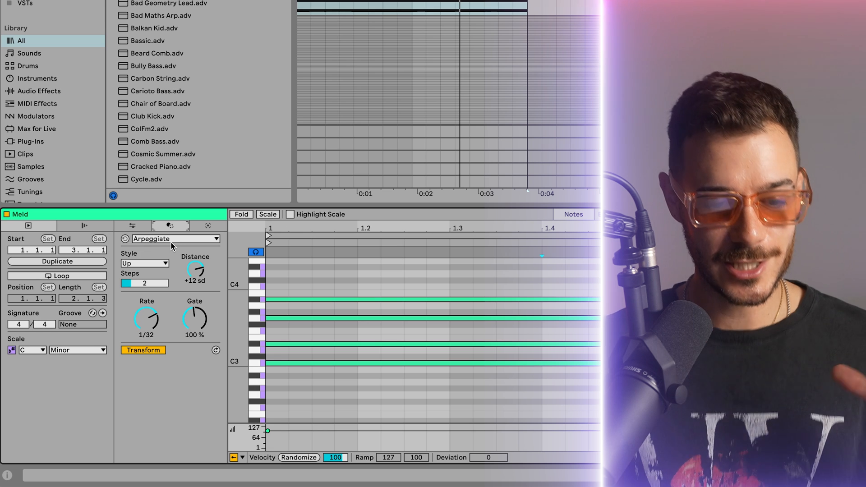
{"action": "left_click", "coordinate": [171, 239]}
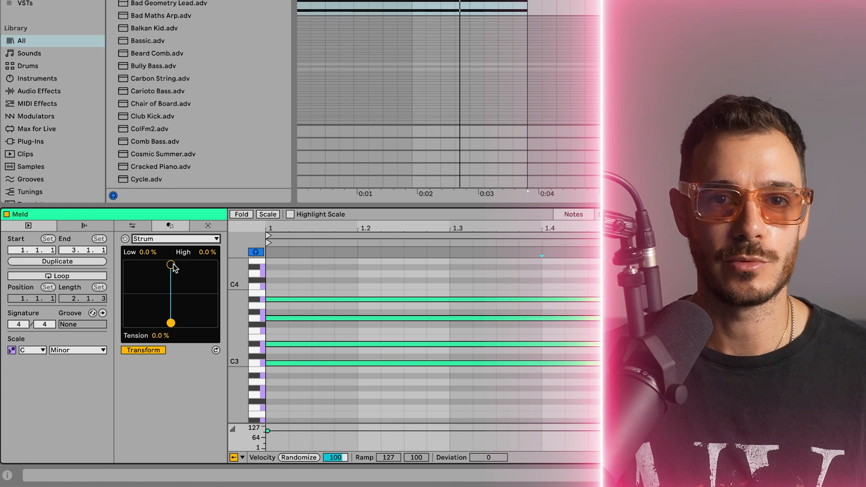
Step: Strum the Meld clip's chord notes with High at 100 % and adjust the Low offset
{"action": "left_click", "coordinate": [172, 265]}
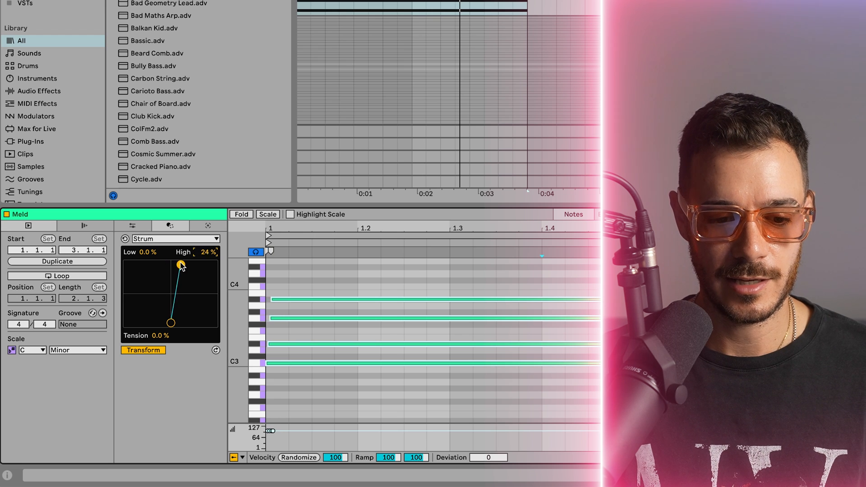
{"action": "left_click_drag", "start_coordinate": [205, 265], "coordinate": [213, 265]}
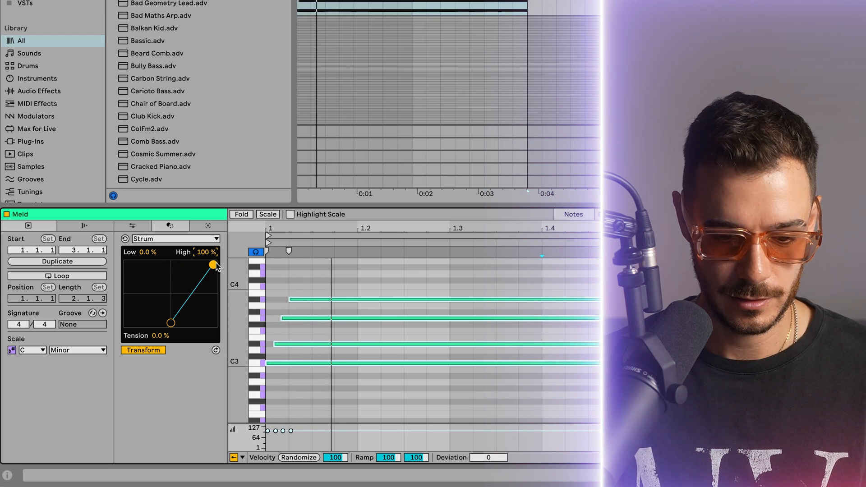
{"action": "left_click_drag", "start_coordinate": [171, 323], "coordinate": [129, 324]}
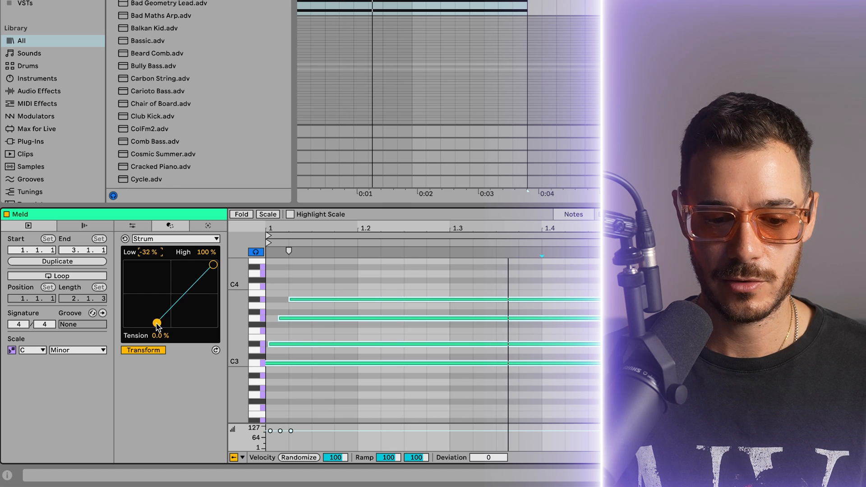
{"action": "left_click_drag", "start_coordinate": [185, 325], "coordinate": [173, 325]}
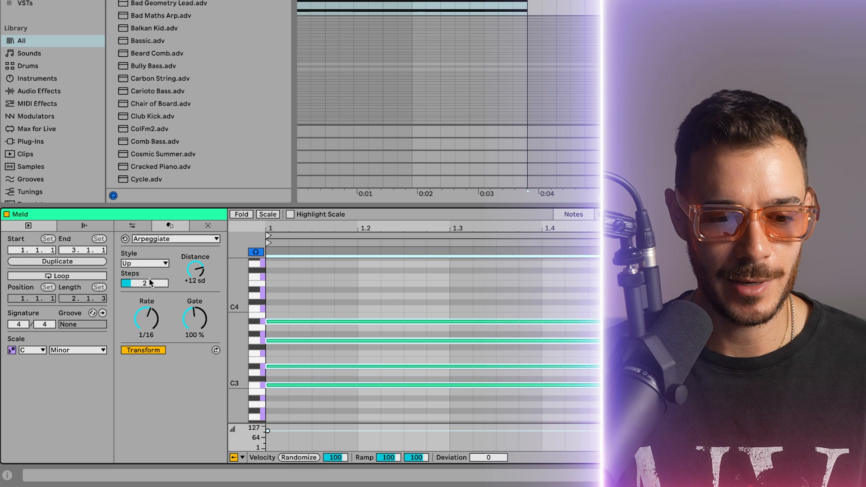
Step: Arpeggiate the chord notes with the Converge style, set the gate to 27 %, and play the result
{"action": "left_click", "coordinate": [150, 265]}
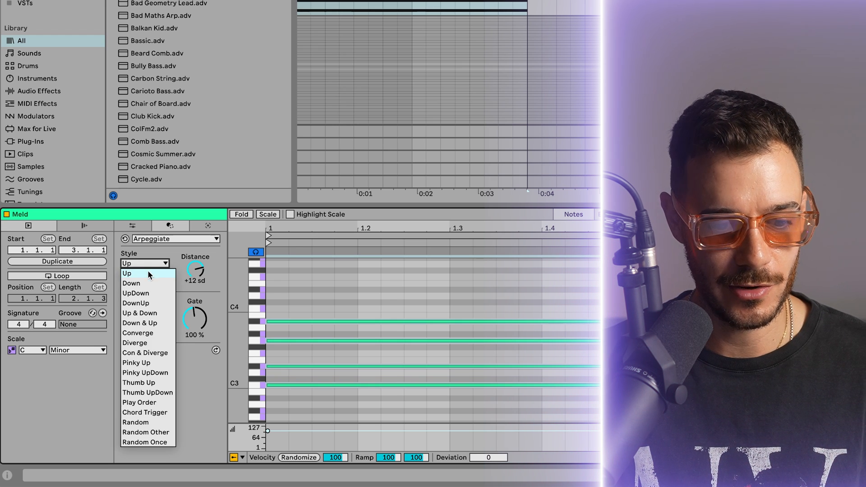
{"action": "left_click", "coordinate": [137, 333]}
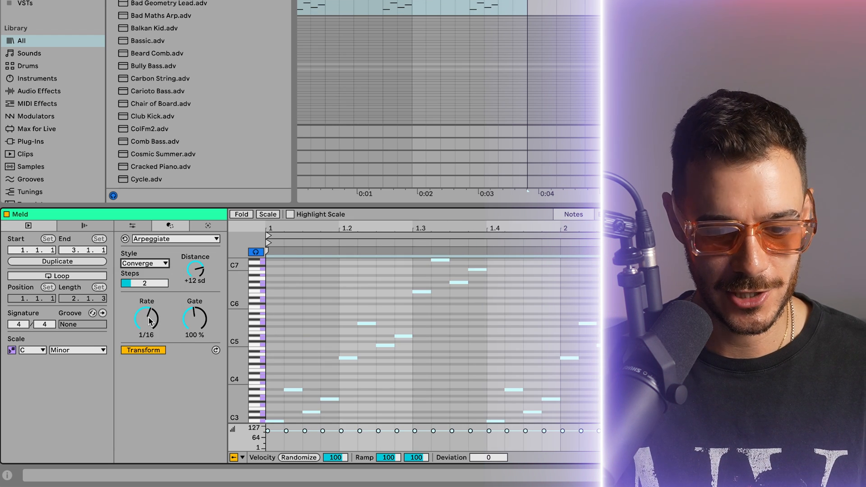
{"action": "left_click_drag", "start_coordinate": [179, 316], "coordinate": [179, 348]}
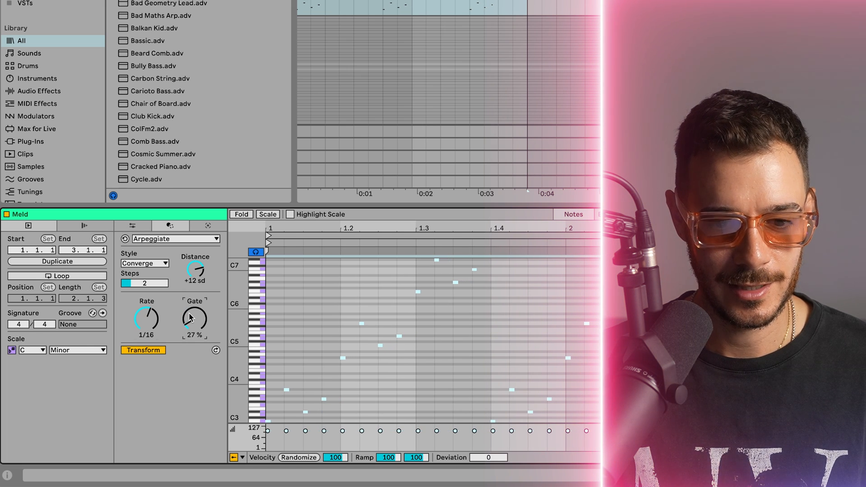
{"action": "key", "text": "space"}
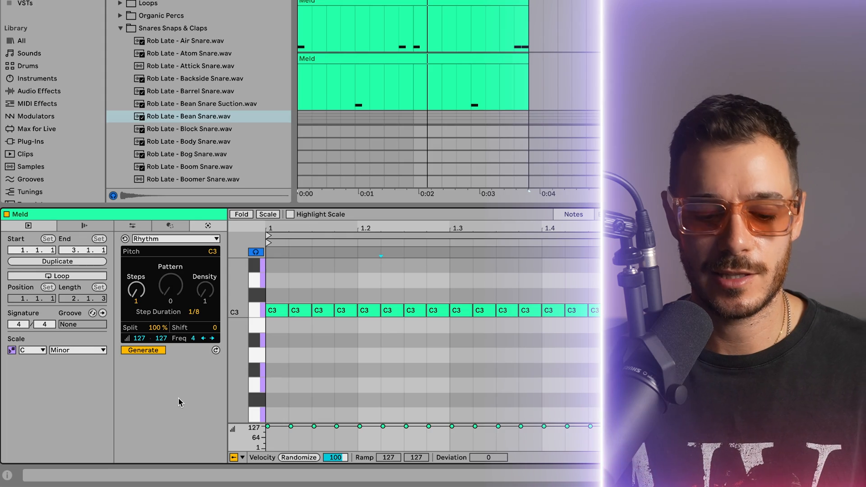
Step: Generate a C3 rhythm in the Meld clip with 4 steps, density 3 and a 1/12 step duration
{"action": "key", "text": "space"}
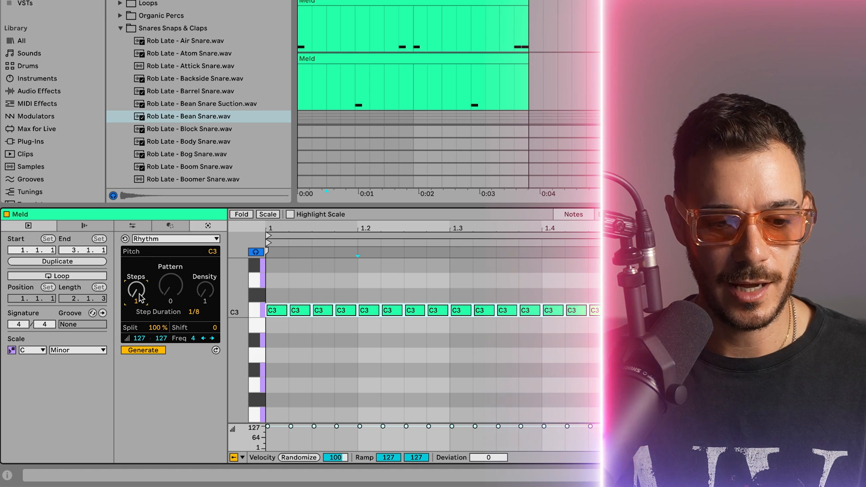
{"action": "left_click_drag", "start_coordinate": [107, 336], "coordinate": [108, 330]}
{"action": "left_click_drag", "start_coordinate": [205, 290], "coordinate": [205, 281]}
{"action": "mouse_move", "coordinate": [194, 312]}
{"action": "left_mouse_down"}
{"action": "mouse_move", "coordinate": [195, 303]}
{"action": "mouse_move", "coordinate": [194, 321]}
{"action": "left_mouse_up"}
{"action": "left_click_drag", "start_coordinate": [170, 286], "coordinate": [171, 291]}
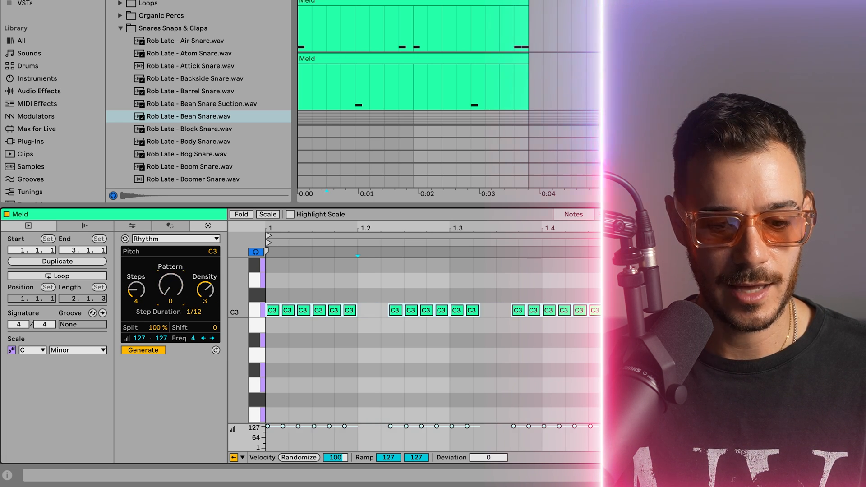